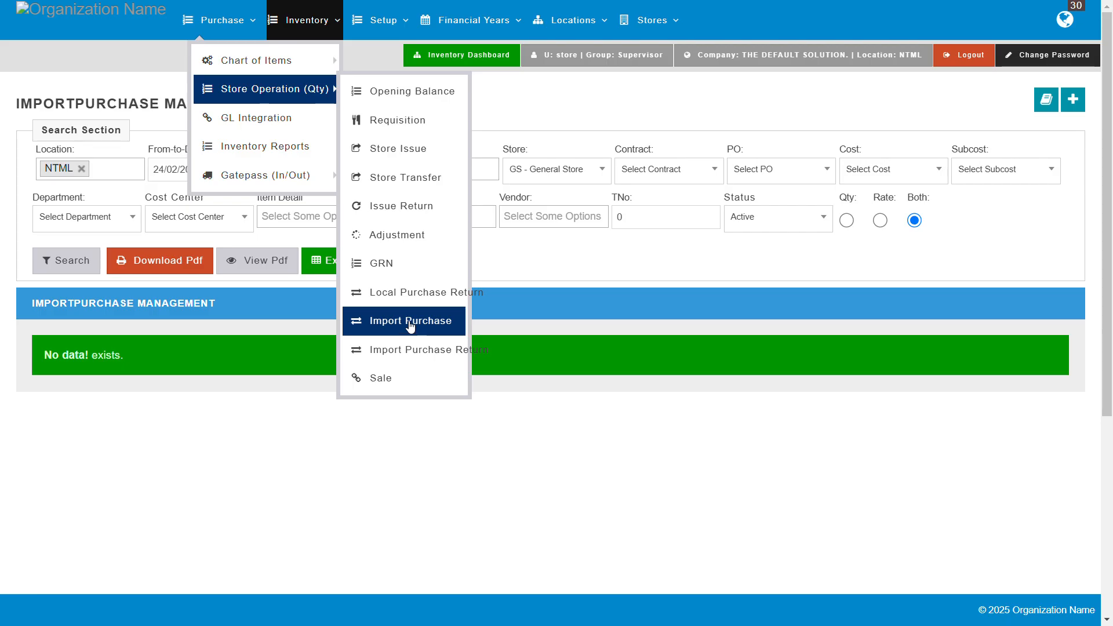
Step: Open the Import Purchase records and search them for the period 01/01/2025 to 25/02/2025
click(410, 322)
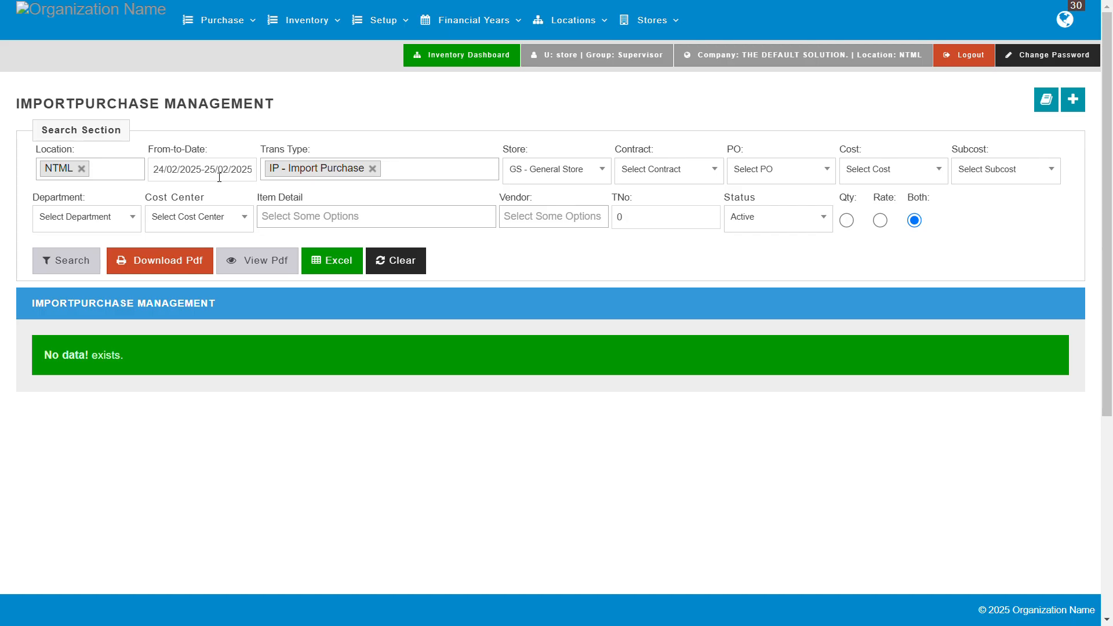
click(168, 174)
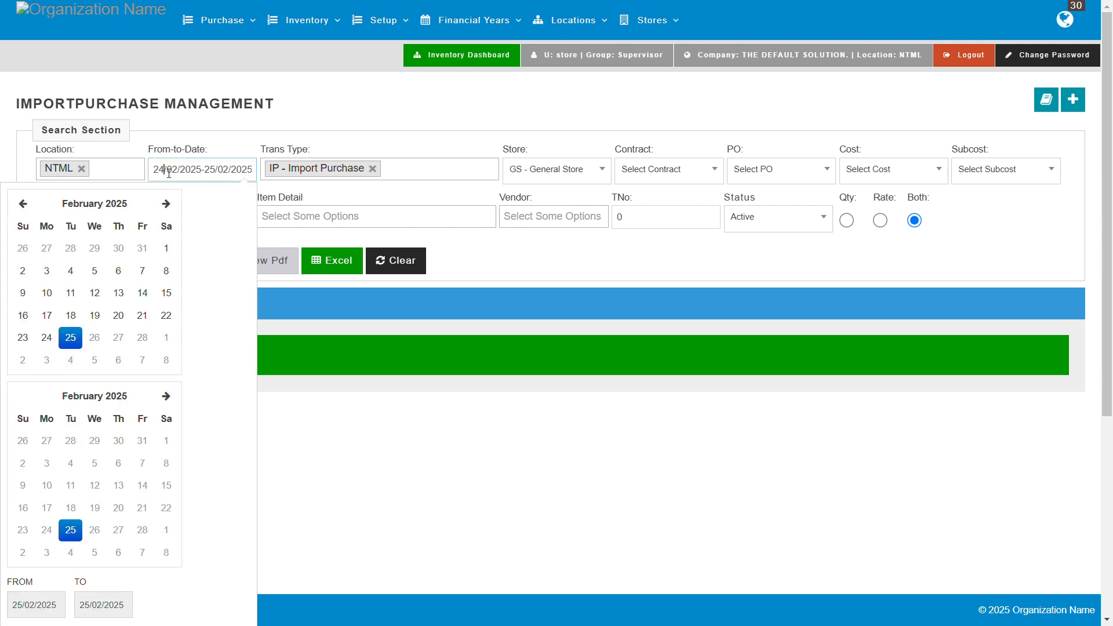
click(32, 210)
click(95, 250)
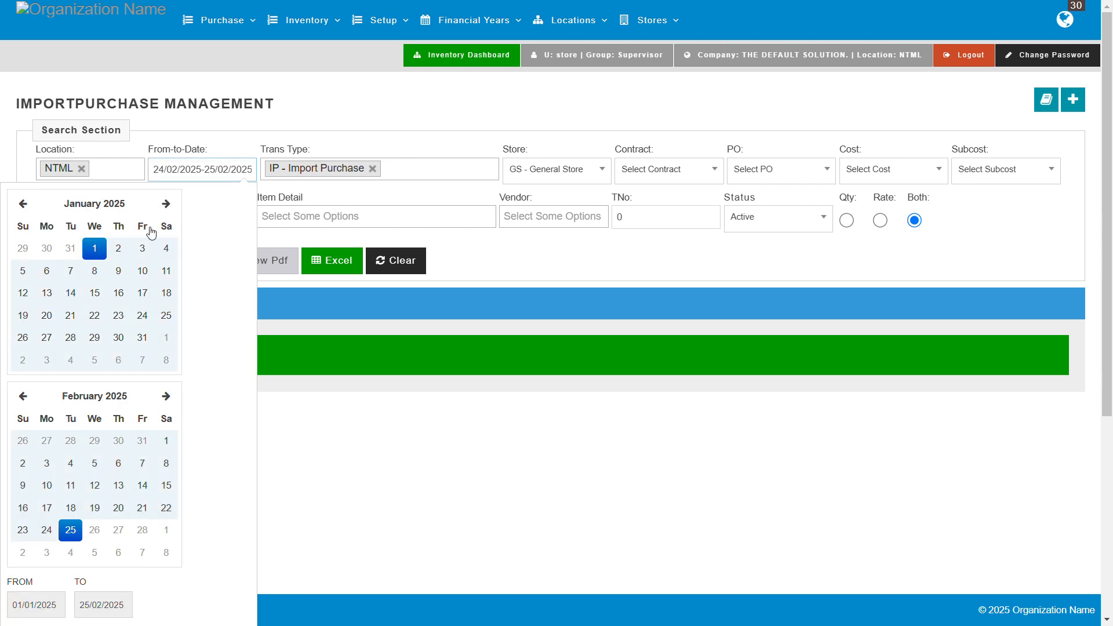
click(260, 295)
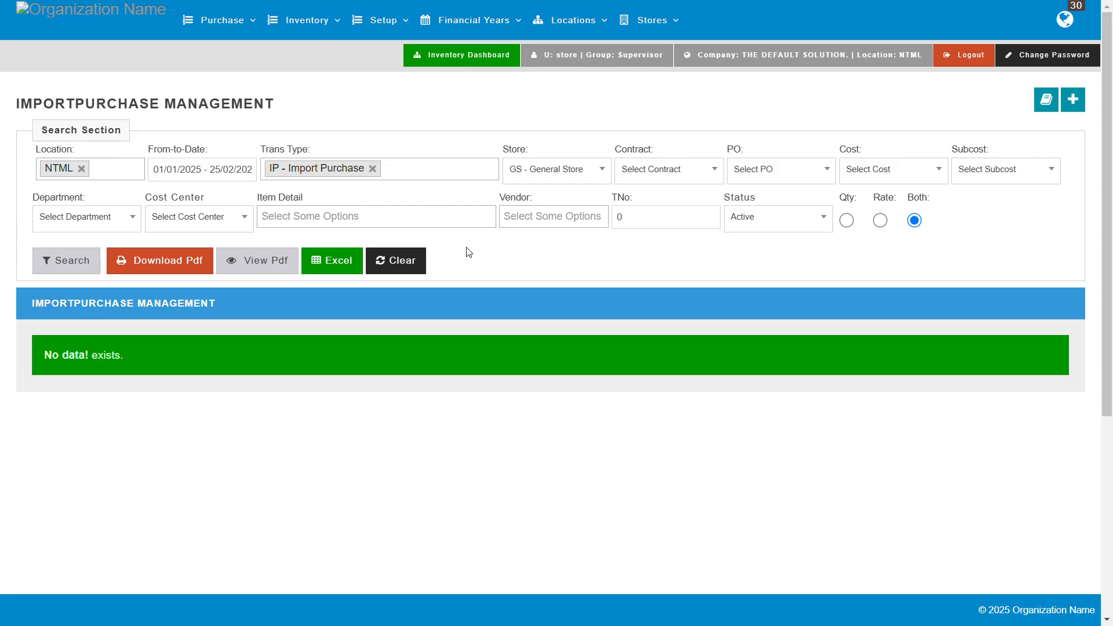
click(73, 270)
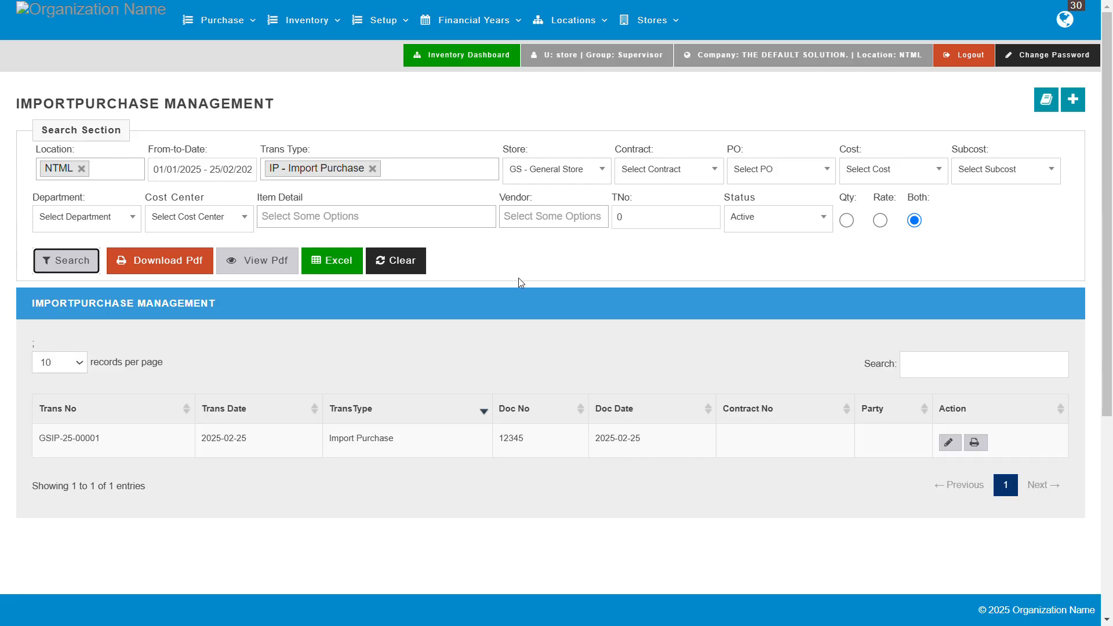
Step: Open the form for adding a new import purchase
scroll(519, 277, down, 2)
scroll(261, 164, up, 1)
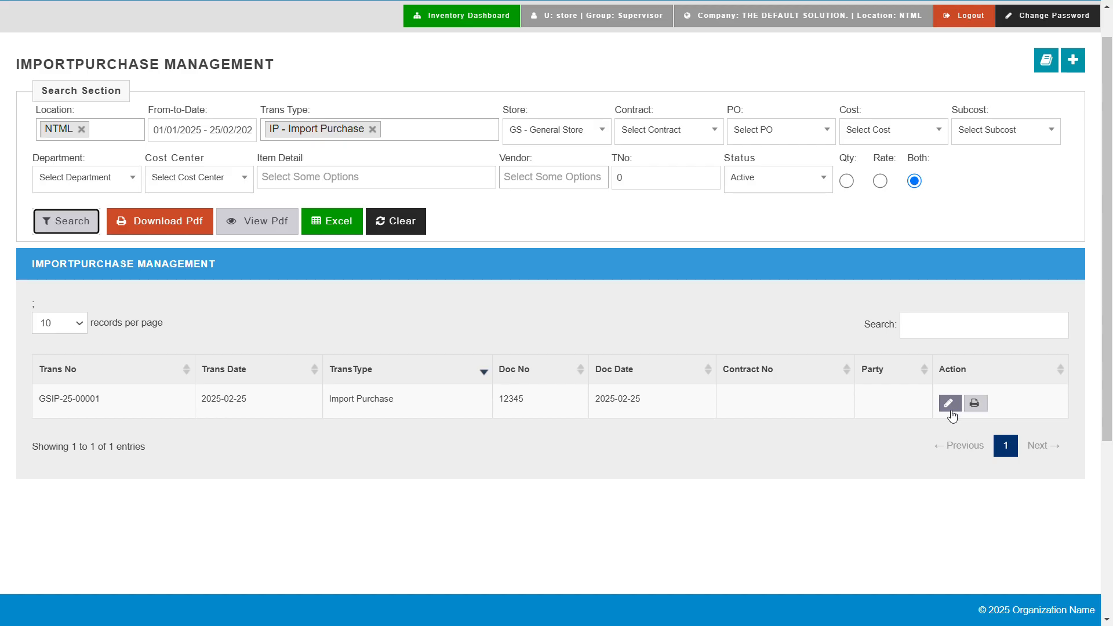
scroll(732, 264, up, 1)
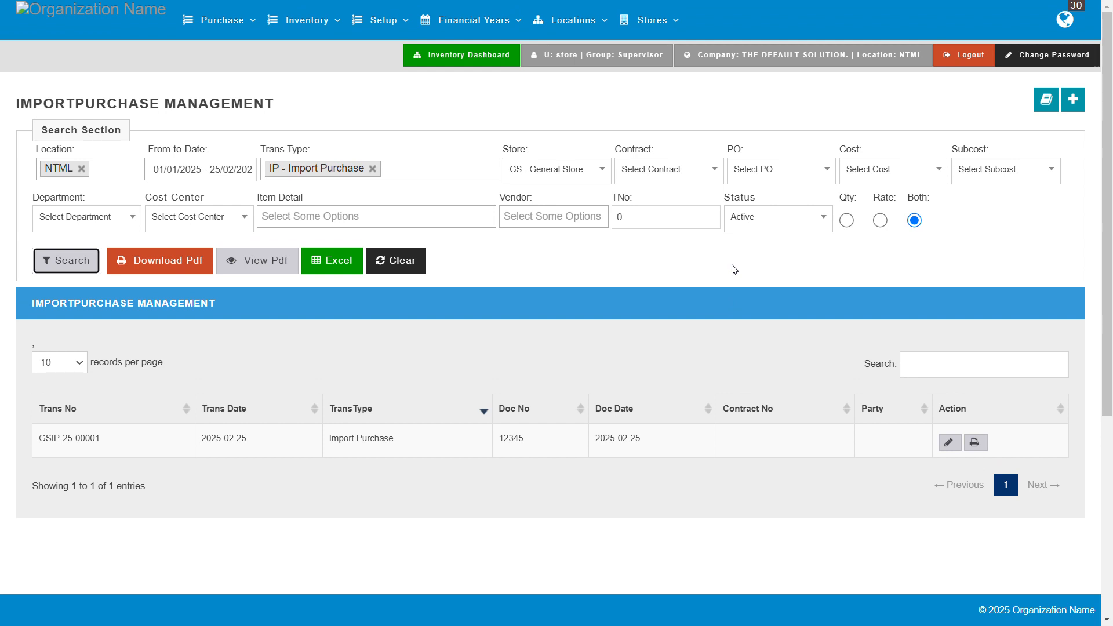
click(1076, 108)
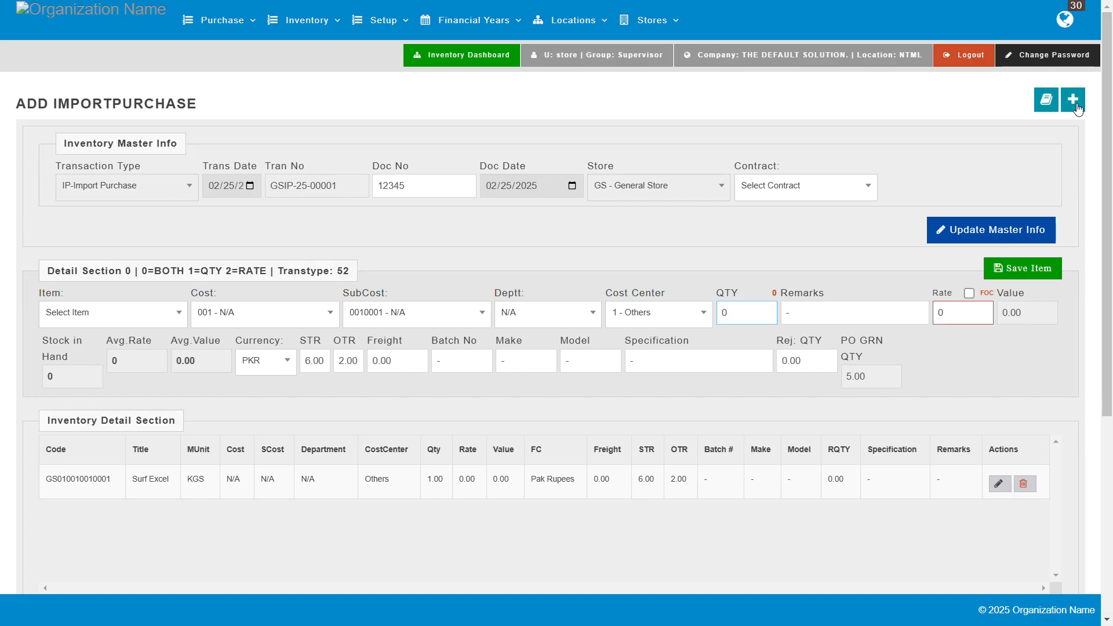
Step: Set the import purchase's document number to 1234567 in the master info, without choosing a contract
click(173, 184)
click(421, 192)
key(BackSpace)
key(BackSpace)
key(BackSpace)
key(BackSpace)
key(BackSpace)
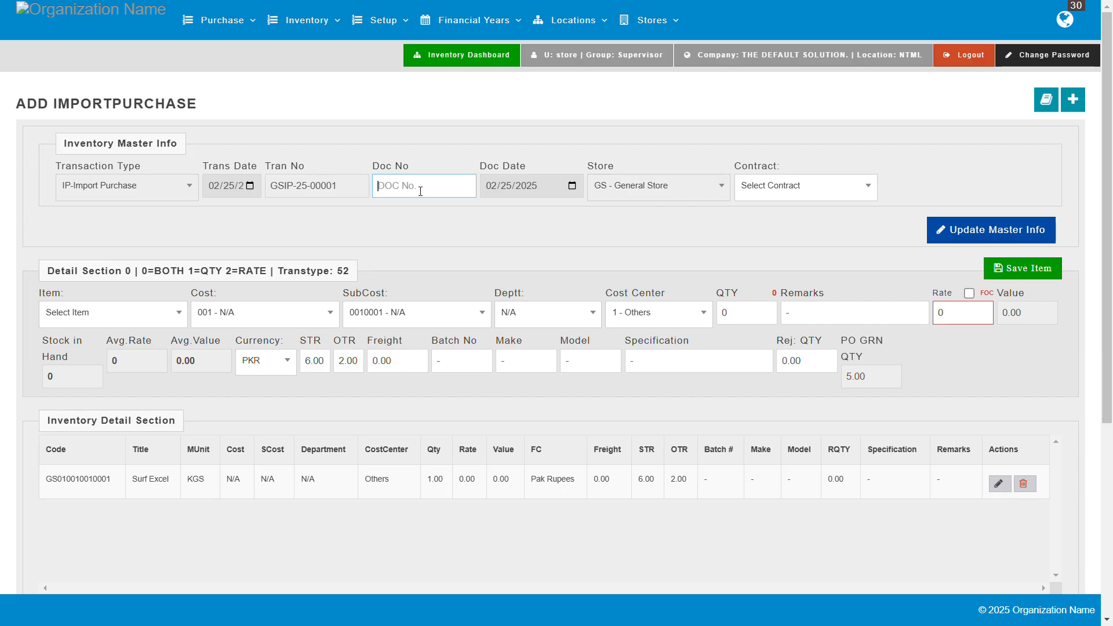
text(1234567)
click(710, 187)
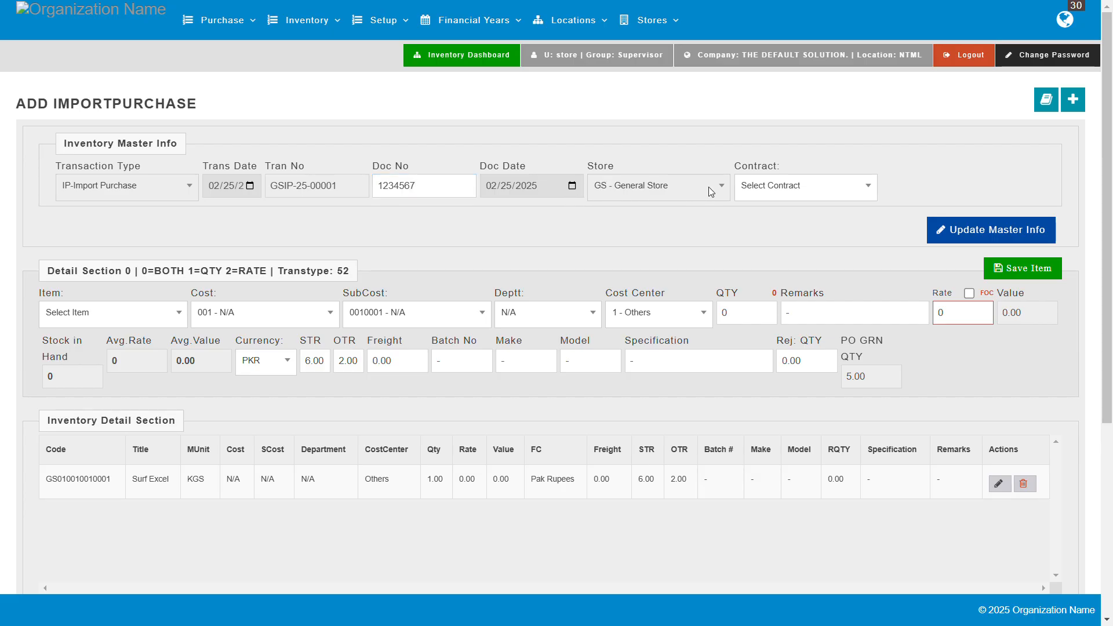
click(824, 189)
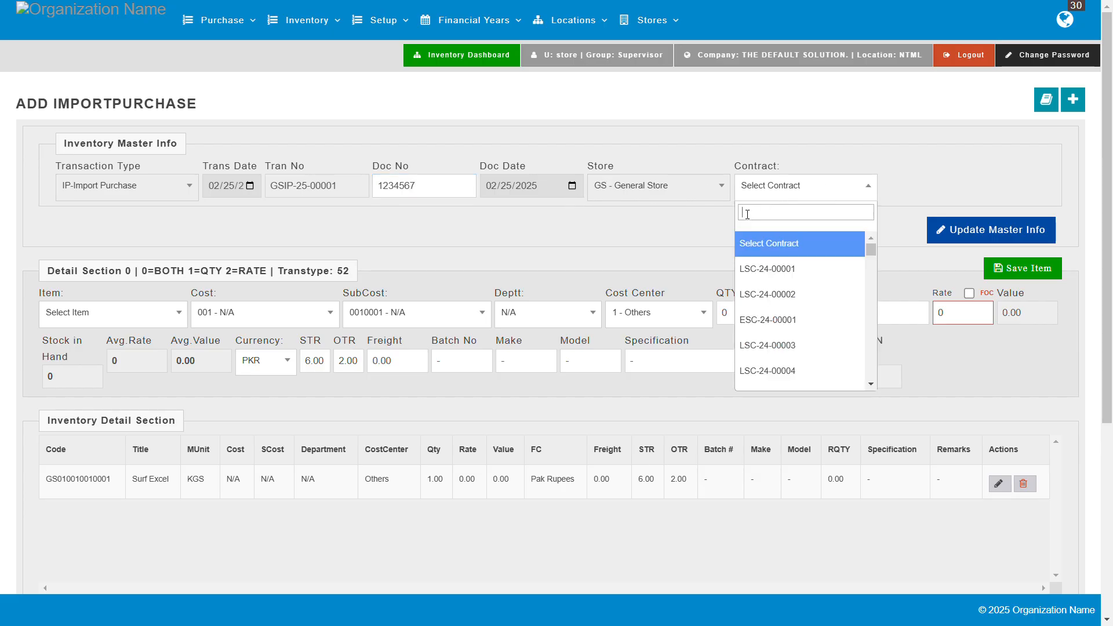
click(867, 190)
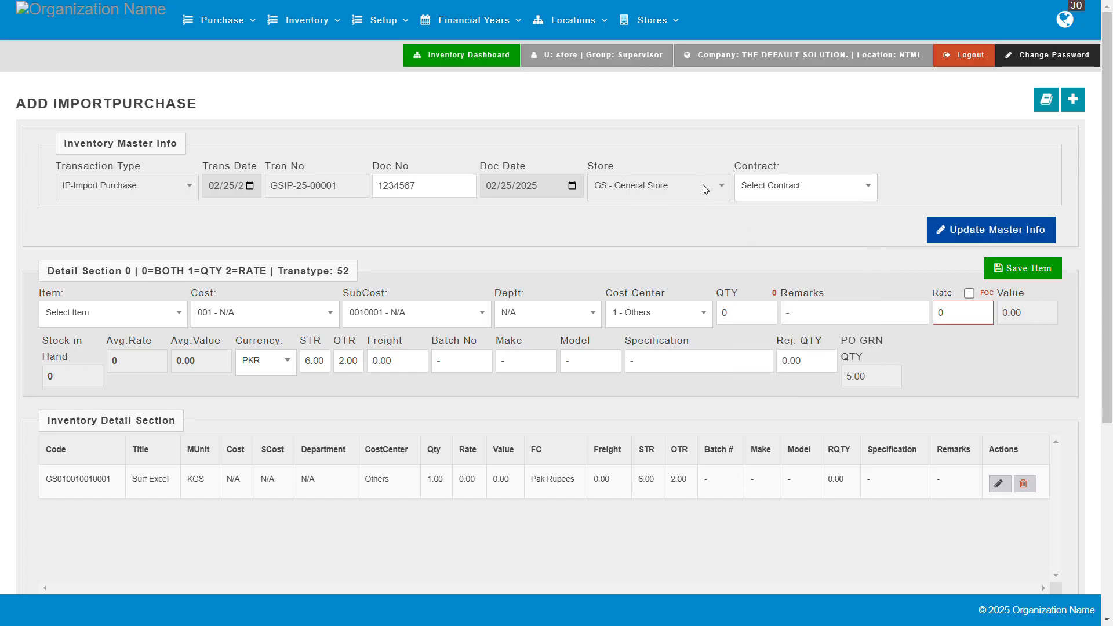
click(176, 318)
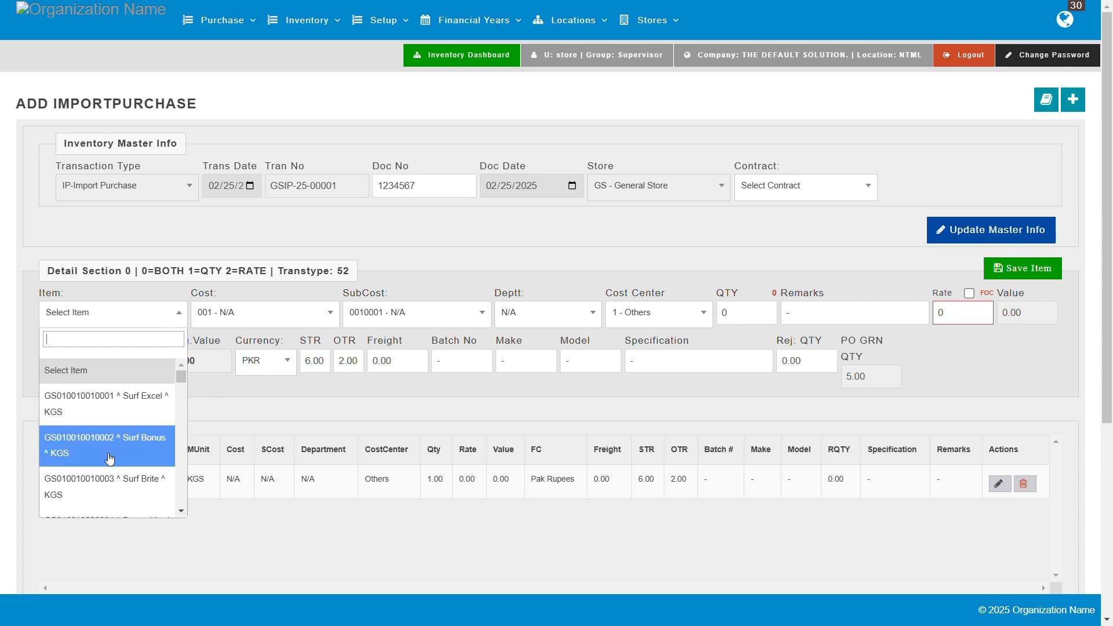
click(120, 444)
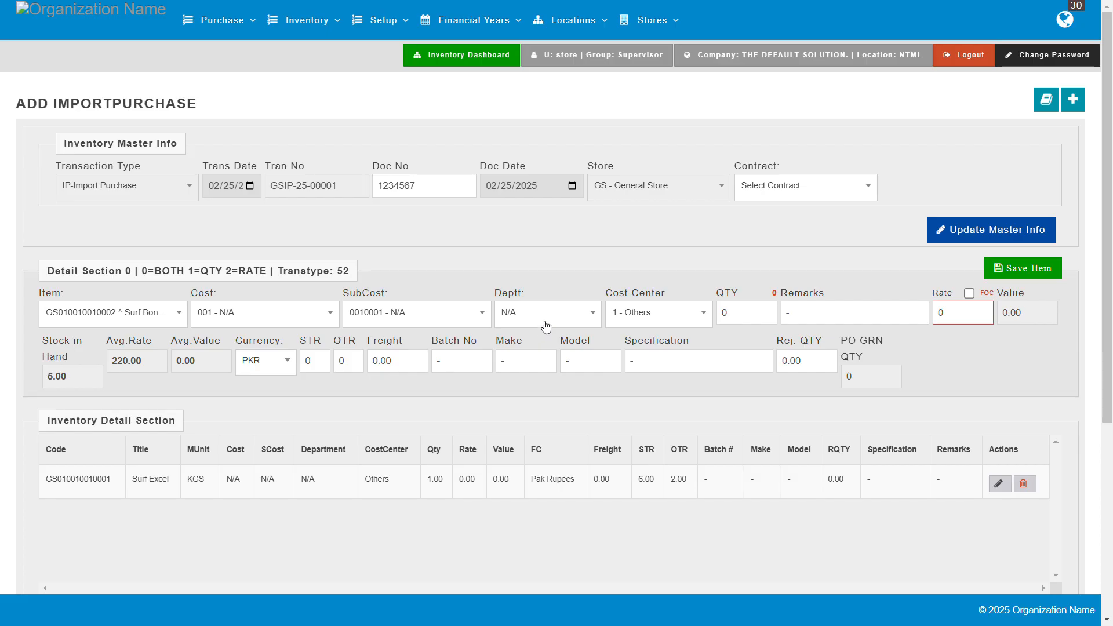
click(694, 319)
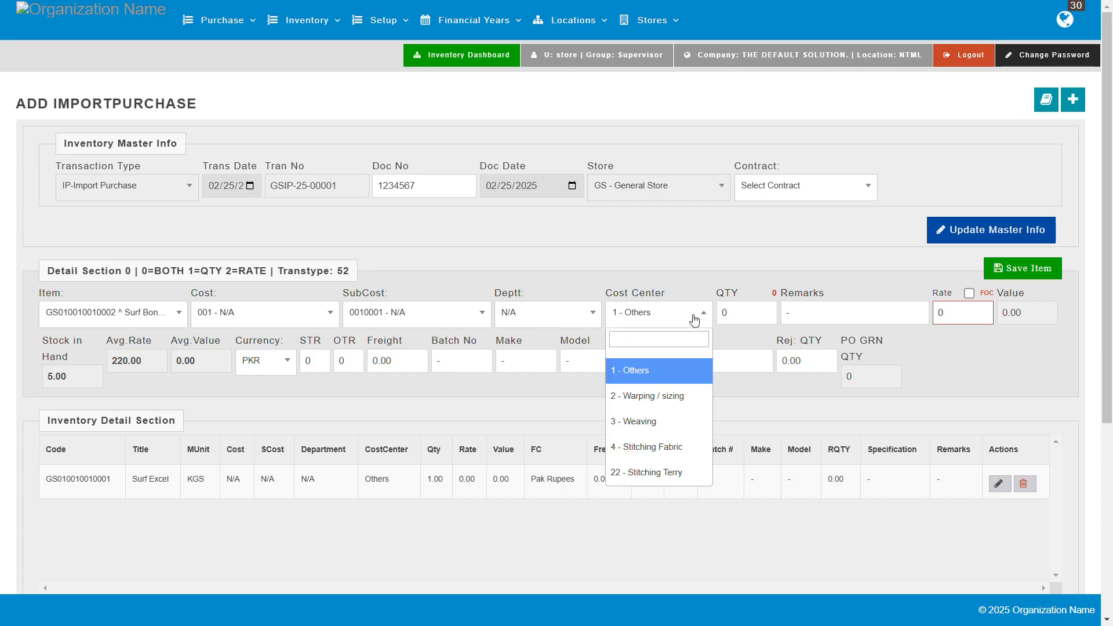
click(694, 319)
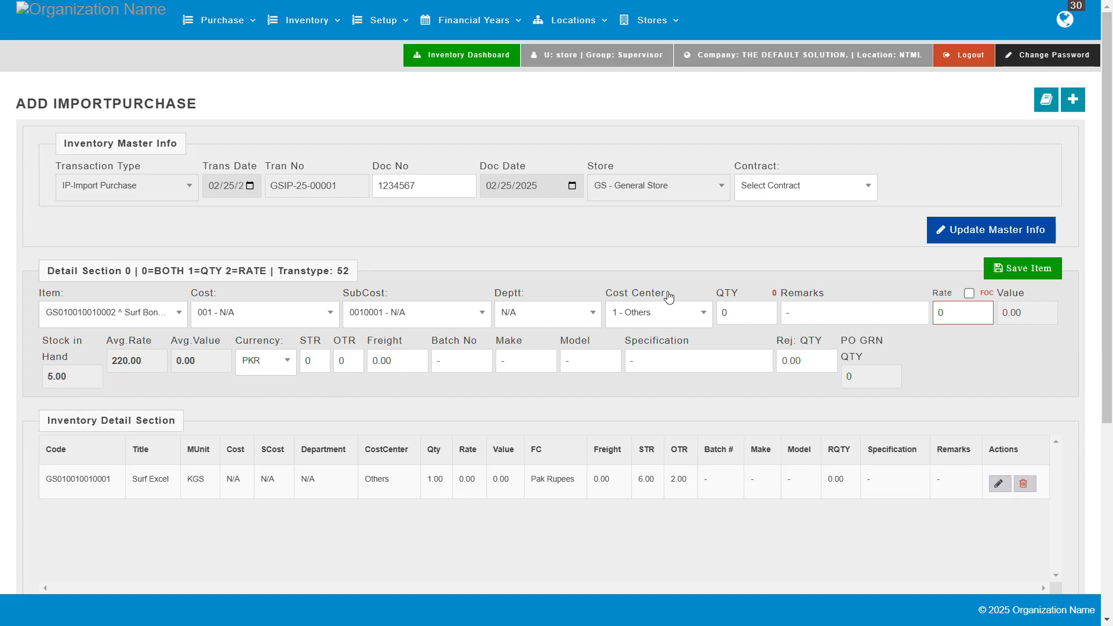
click(738, 320)
text(2)
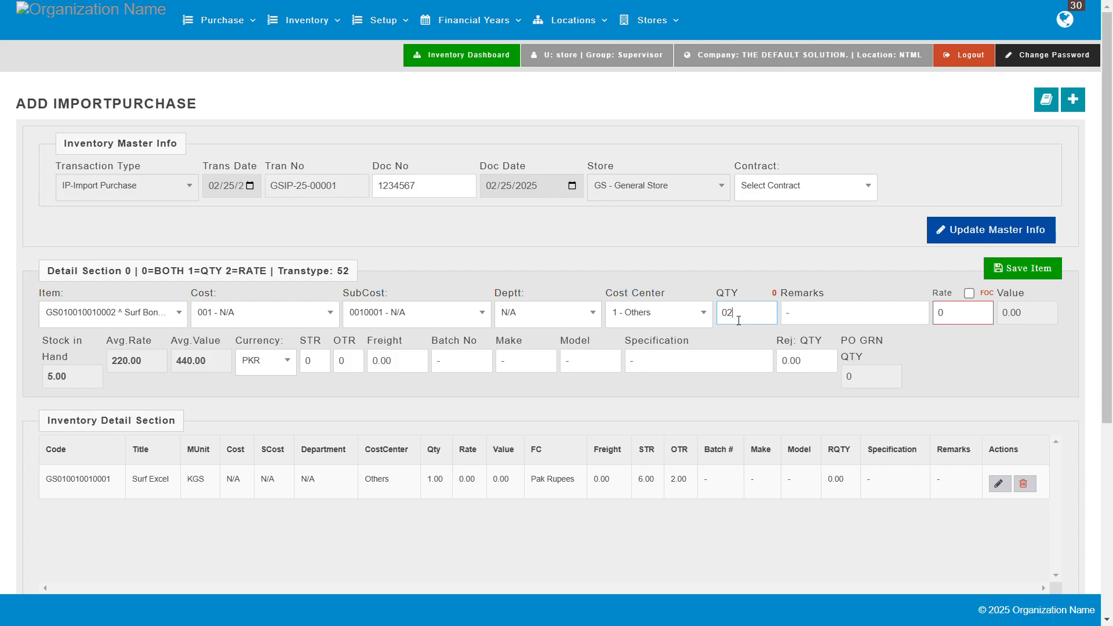
click(901, 348)
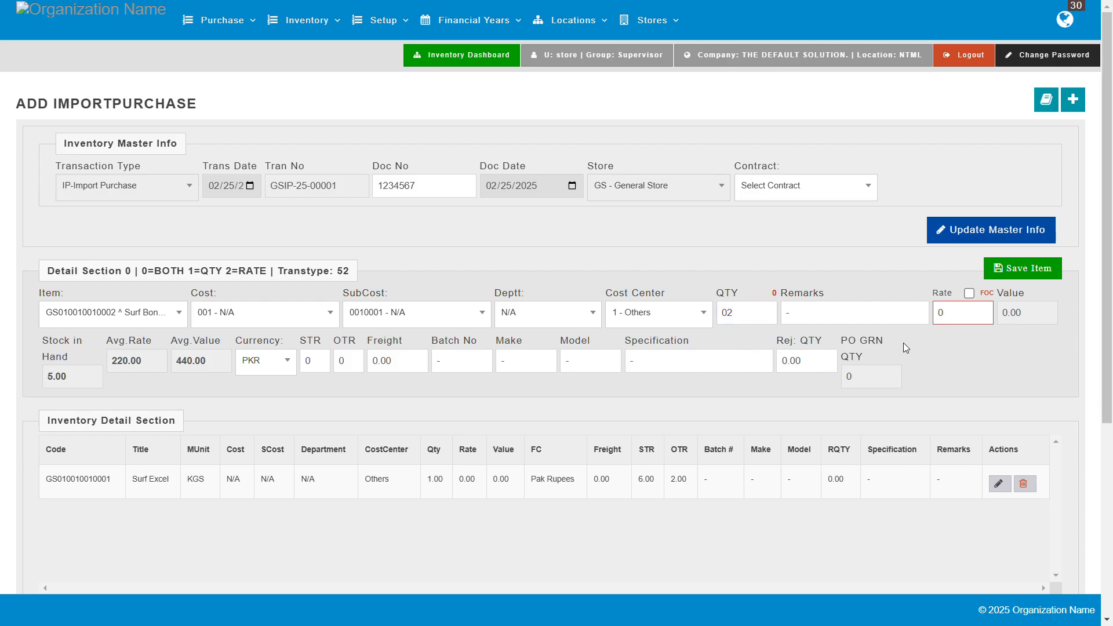
click(843, 316)
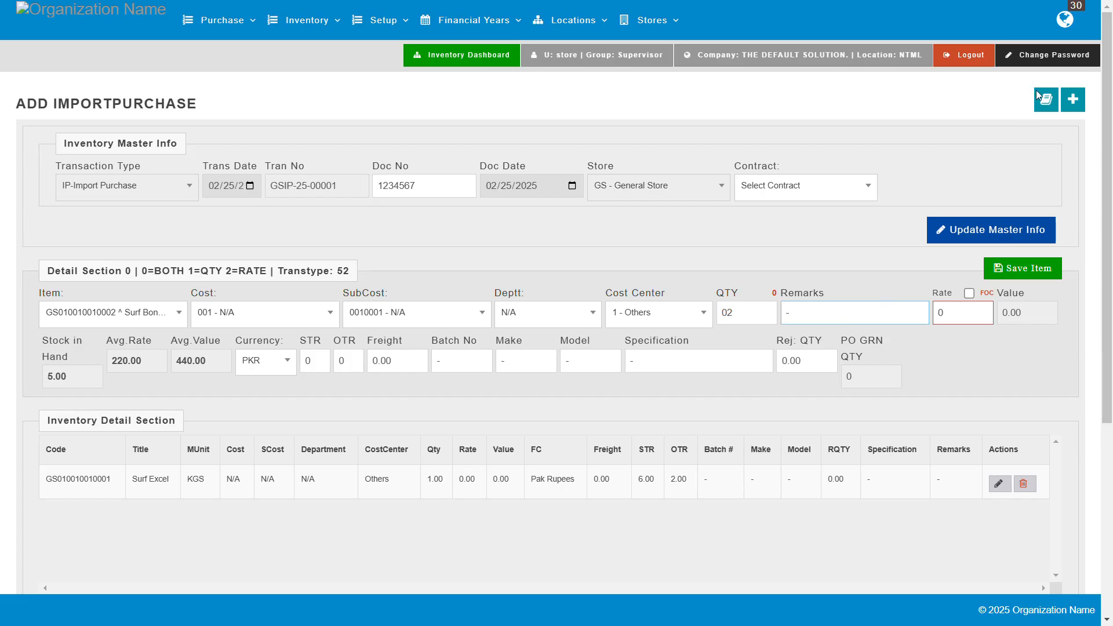
click(951, 325)
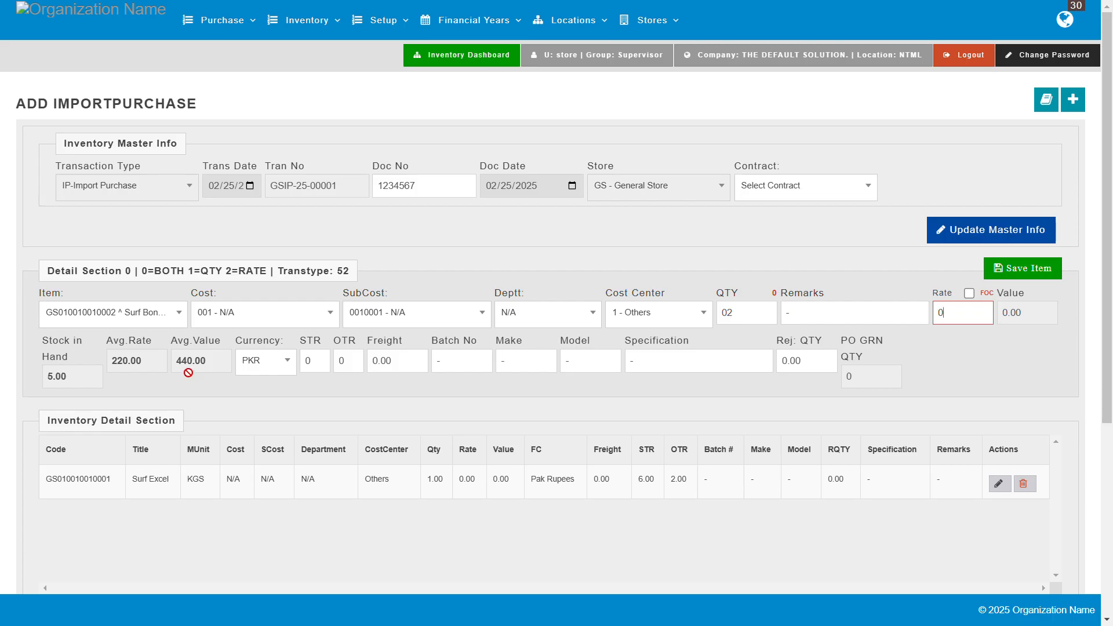
Step: Set STR to 4, OTR to 1 and freight to 1 for Surf Bonus, and save the item to the purchase
click(273, 366)
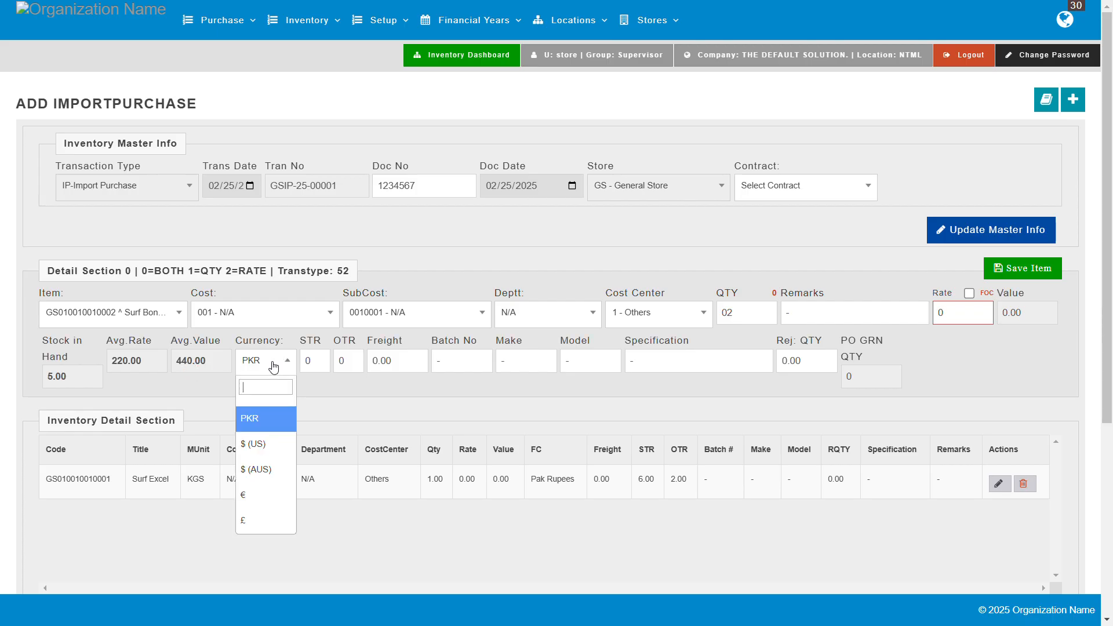
click(273, 364)
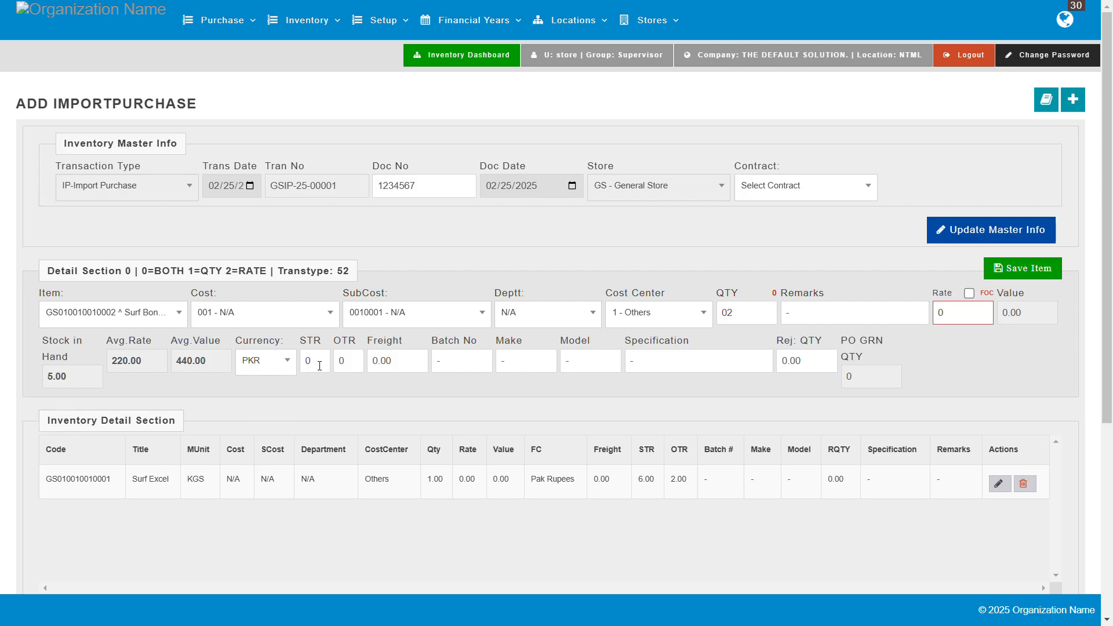
text(4)
click(360, 367)
text(1)
click(408, 365)
key(BackSpace)
key(BackSpace)
key(BackSpace)
key(BackSpace)
text(1)
click(1023, 268)
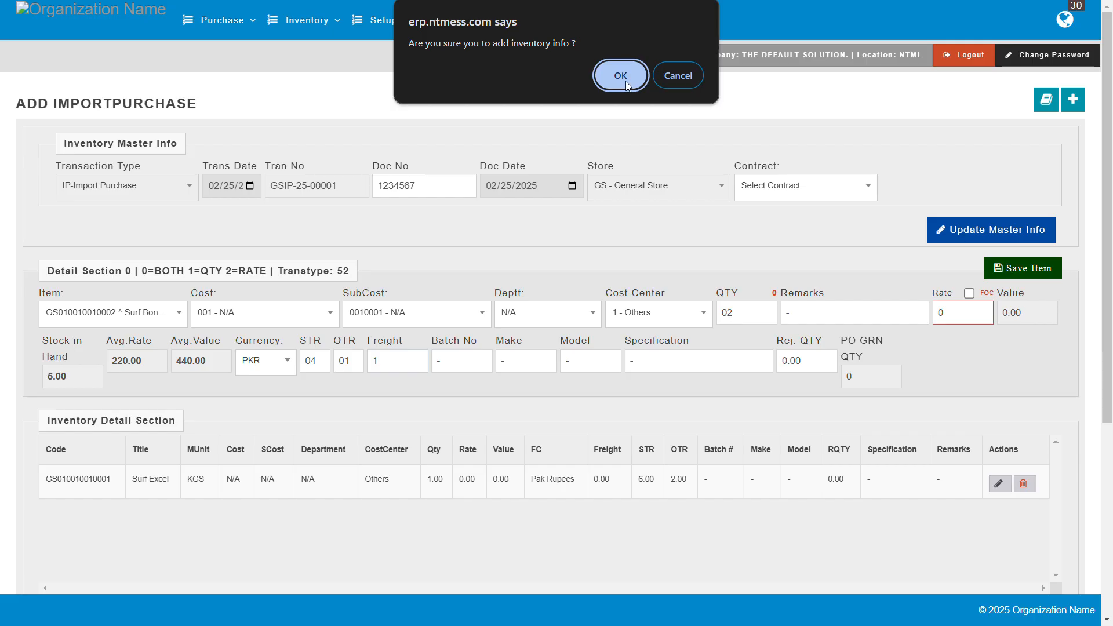
click(621, 75)
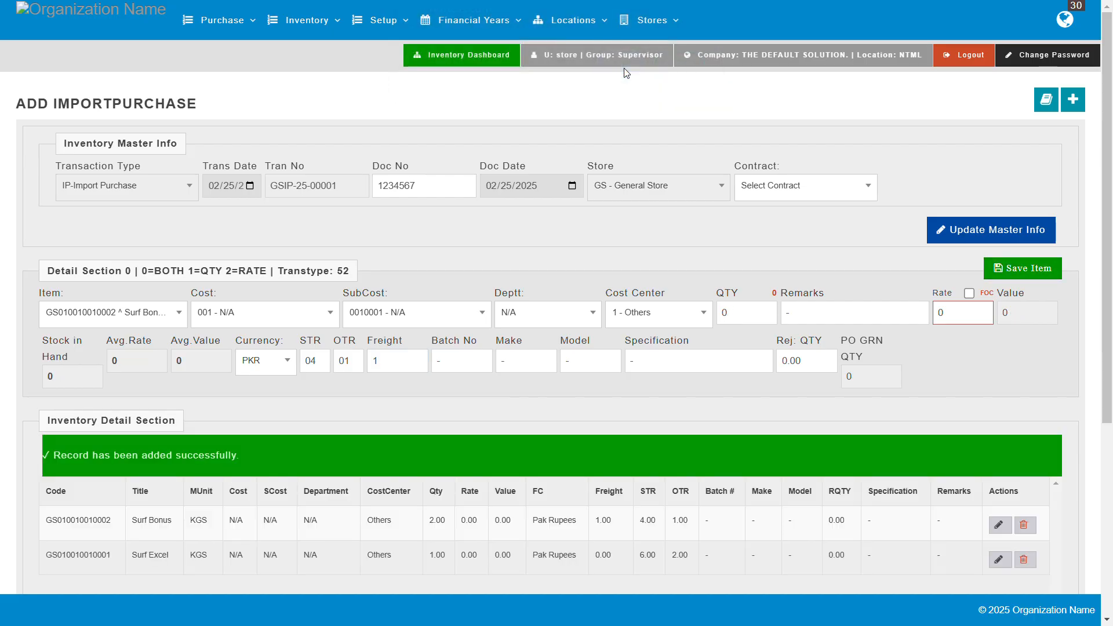
Step: Edit the saved Surf Bonus line to a freight of 3.00 and update the item
scroll(650, 322, down, 2)
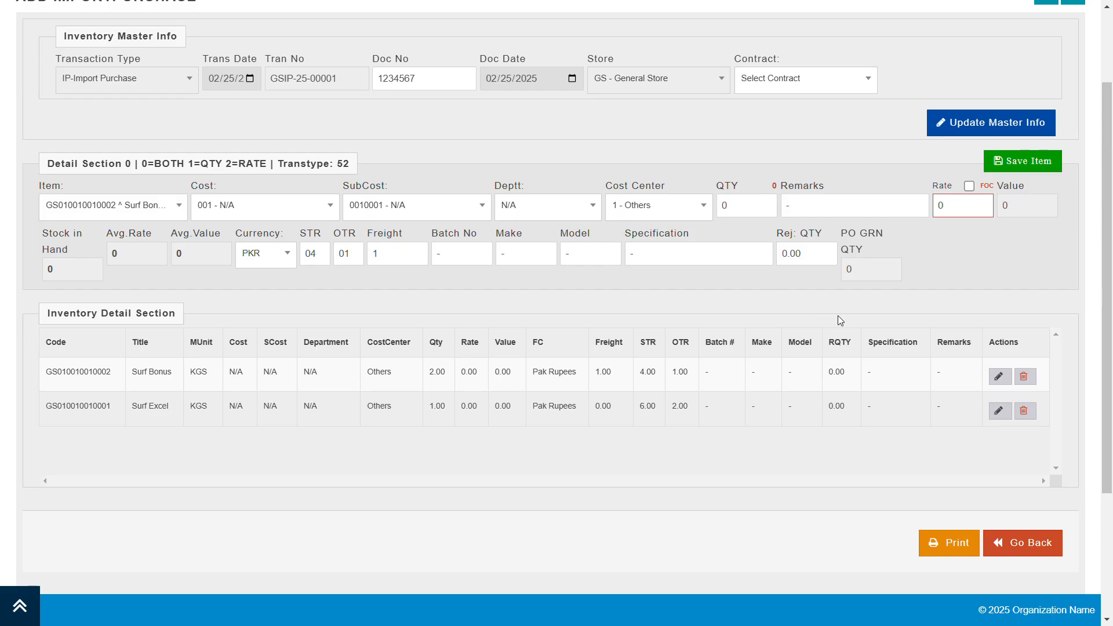
click(1001, 377)
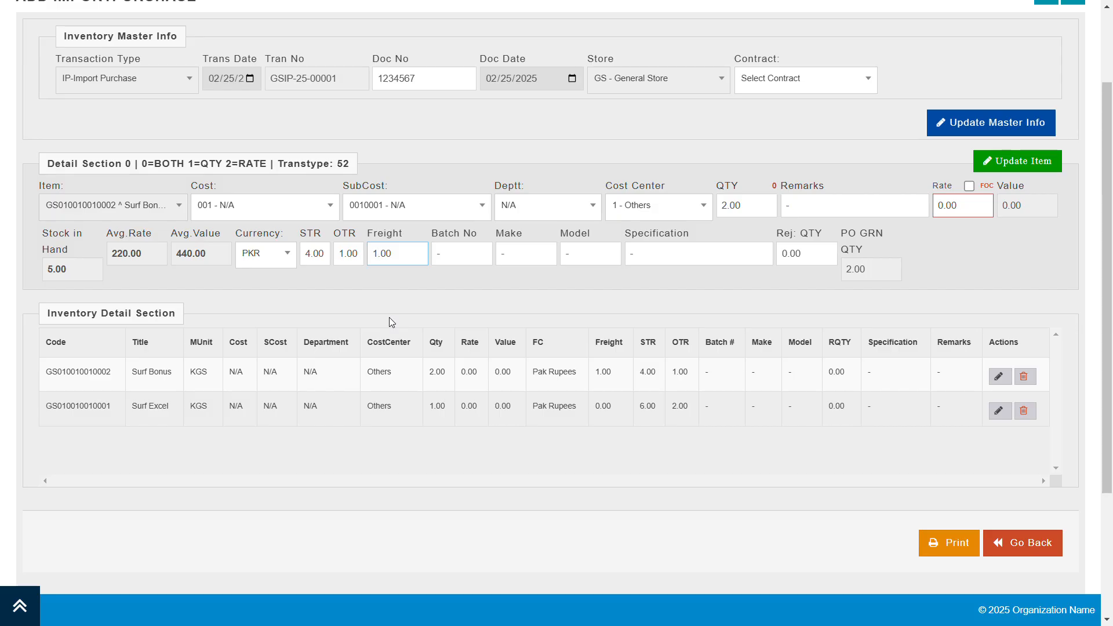
key(BackSpace)
text(3)
click(1021, 166)
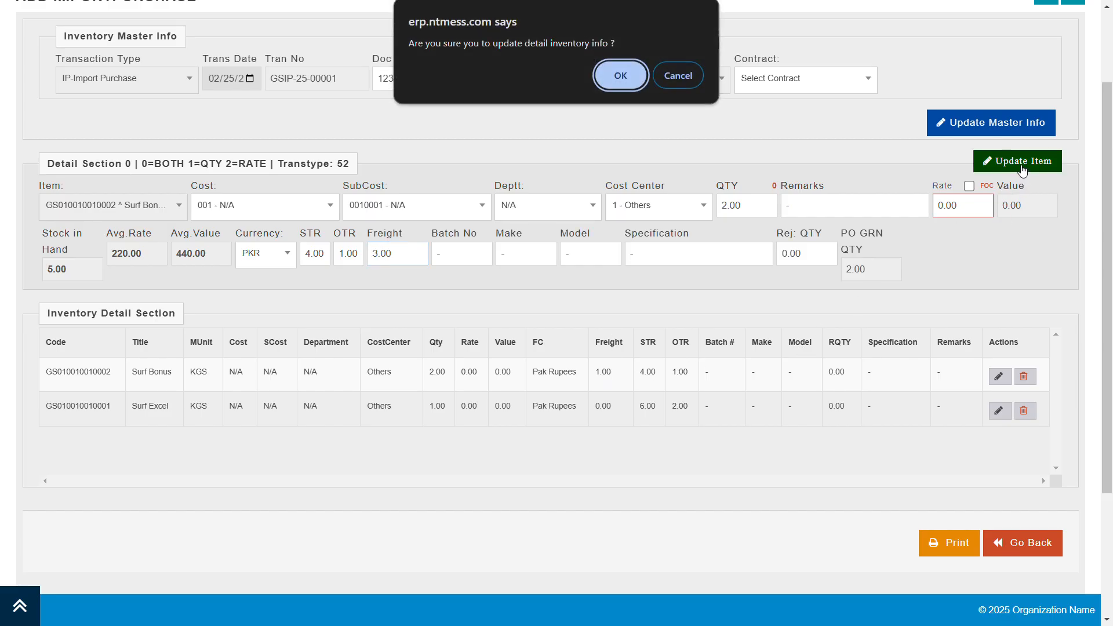
click(618, 74)
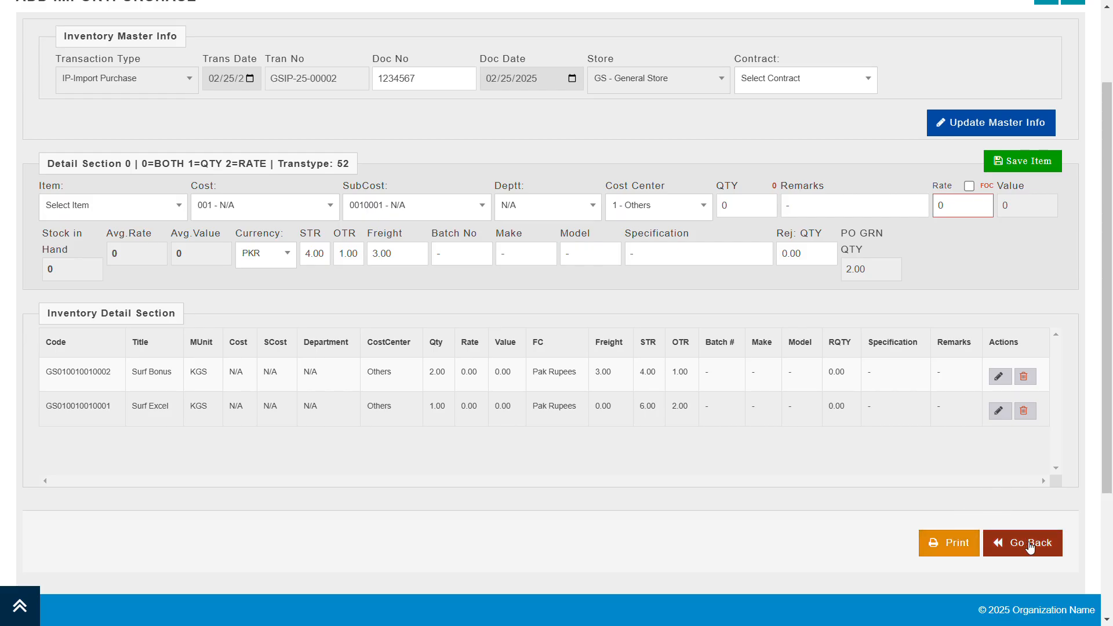
Step: Review the import purchase's master info and item lines and open its print version
scroll(895, 382, up, 1)
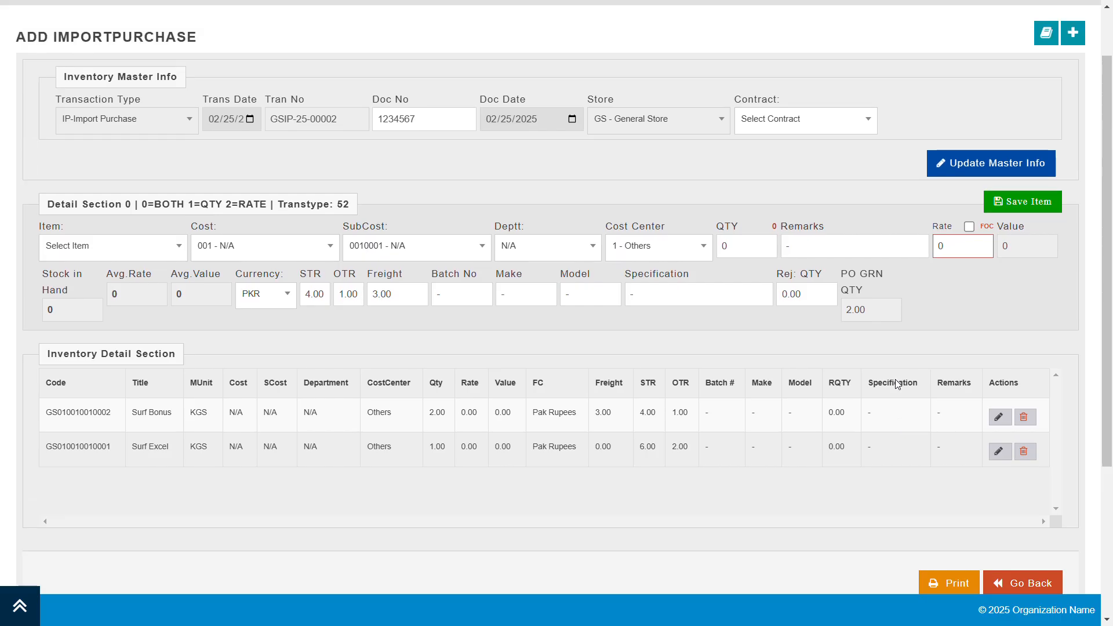
scroll(895, 379, up, 2)
scroll(895, 379, down, 3)
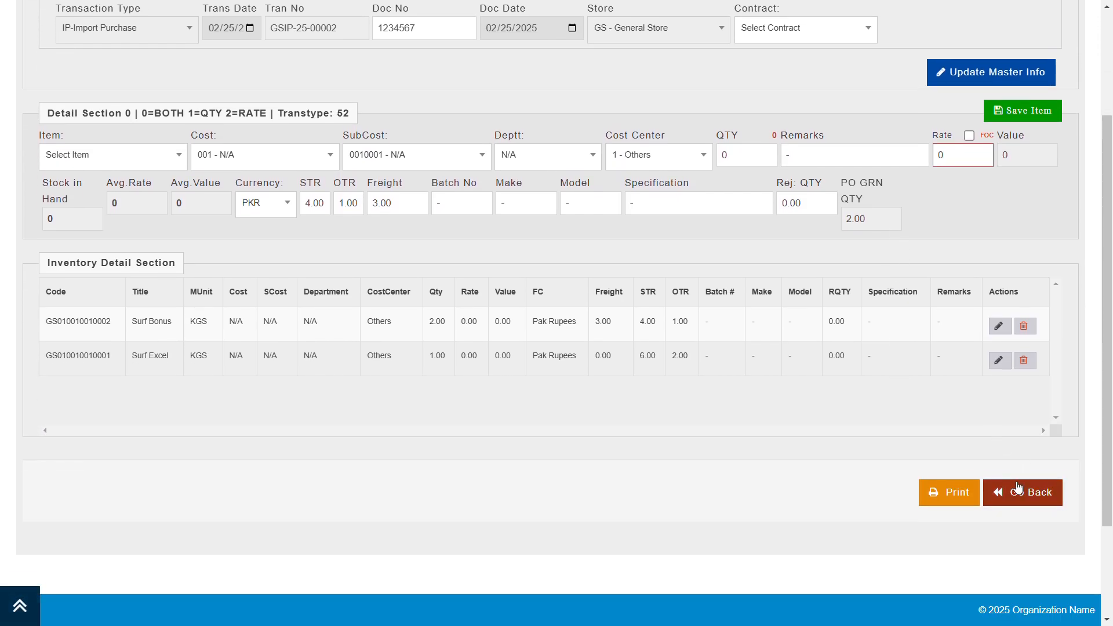
scroll(944, 422, up, 1)
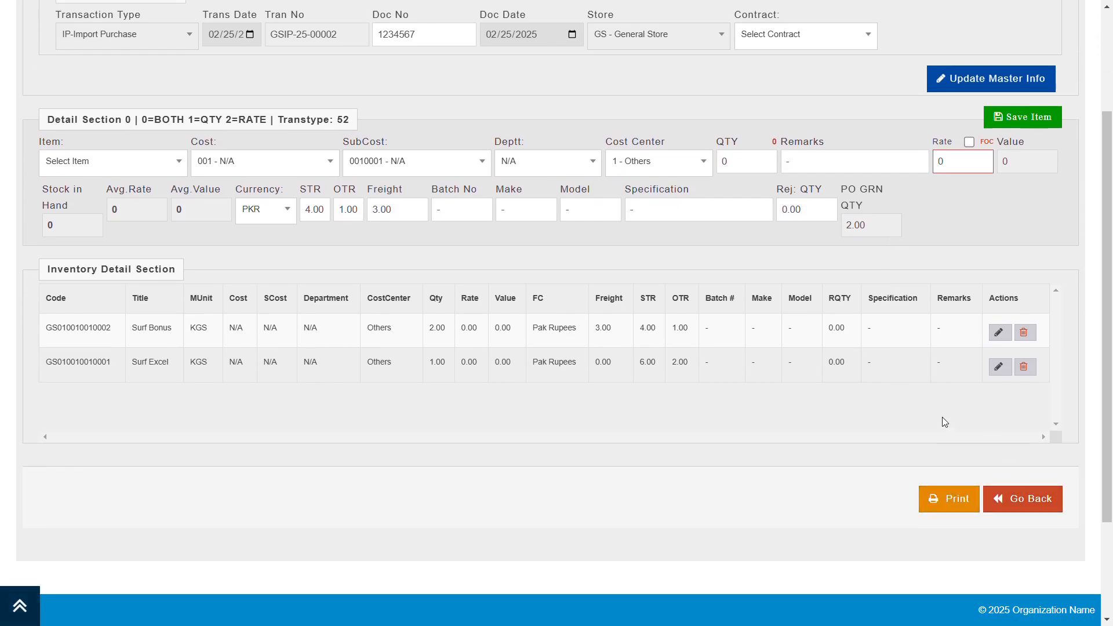
scroll(941, 417, up, 3)
scroll(942, 440, down, 3)
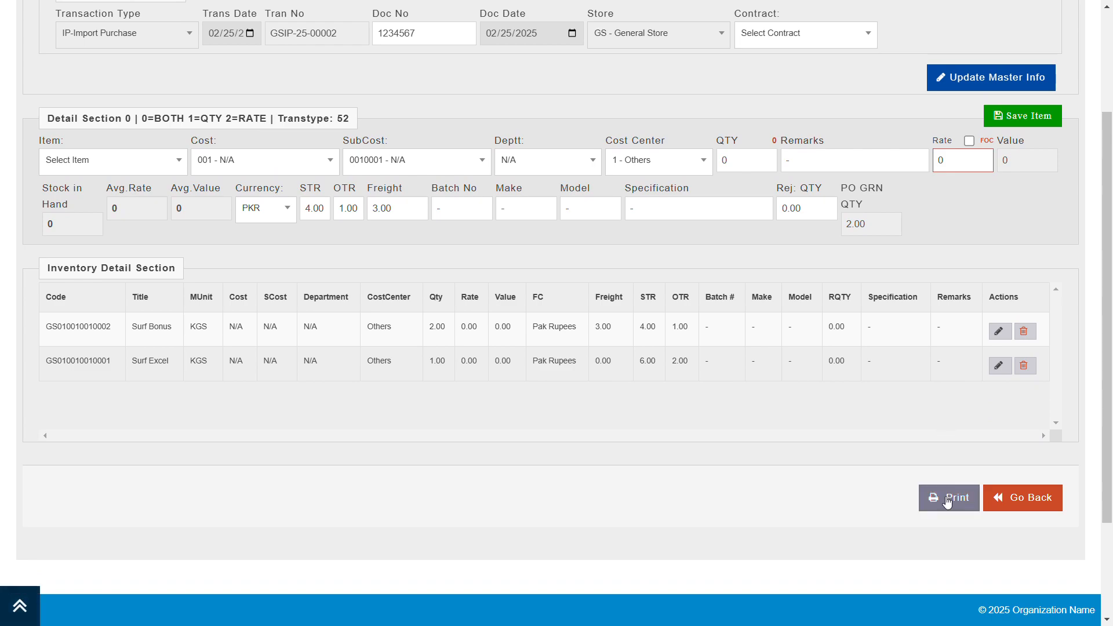
click(945, 499)
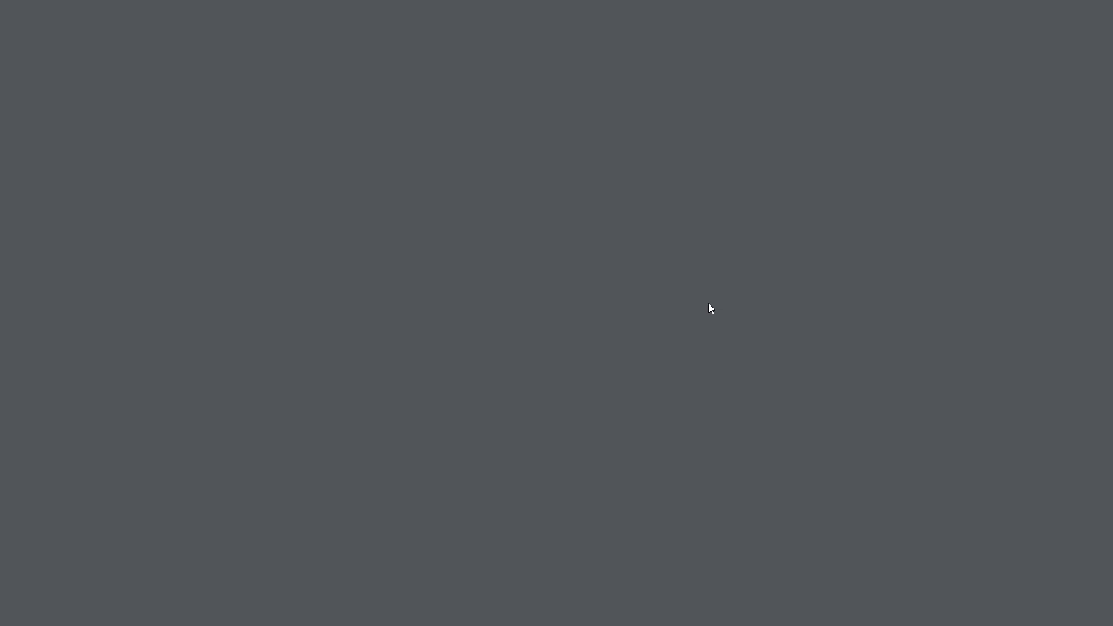